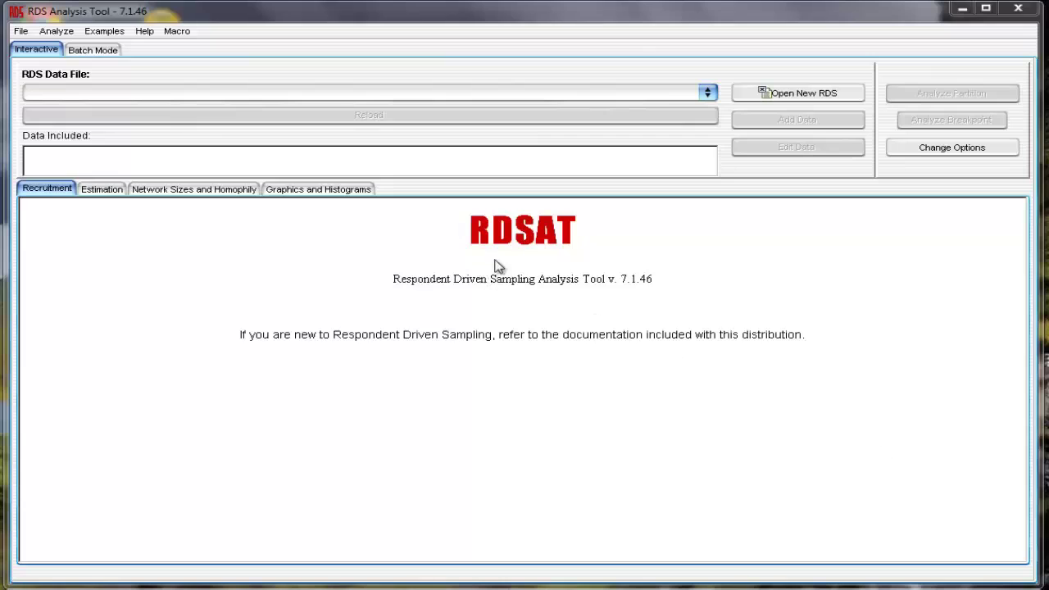
# Start the import wizard with pwid.csv from the Desktop as the file to convert
pyautogui.click(20, 32)
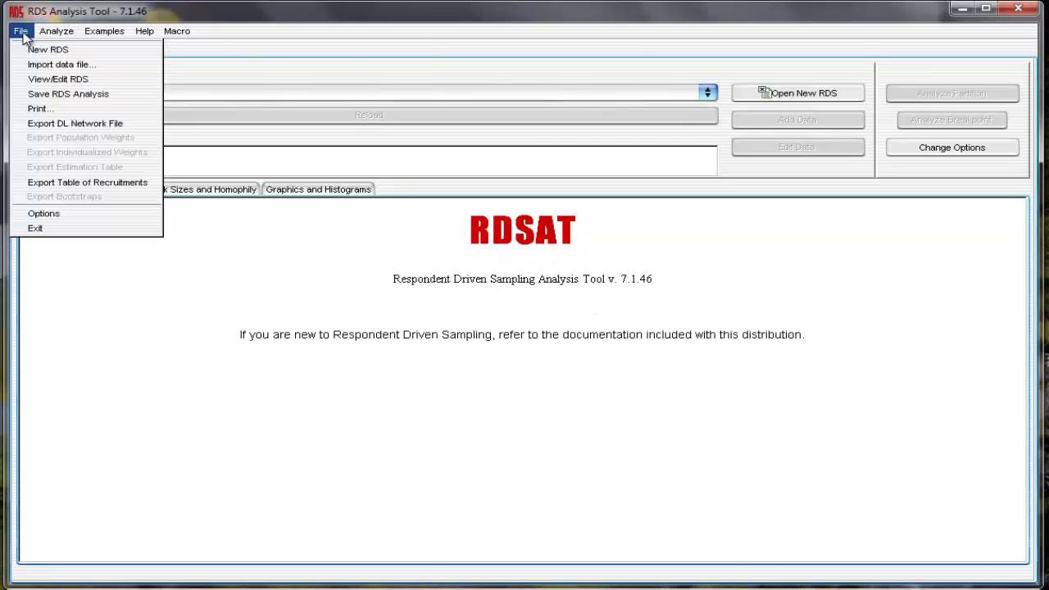
pyautogui.click(62, 64)
pyautogui.click(791, 434)
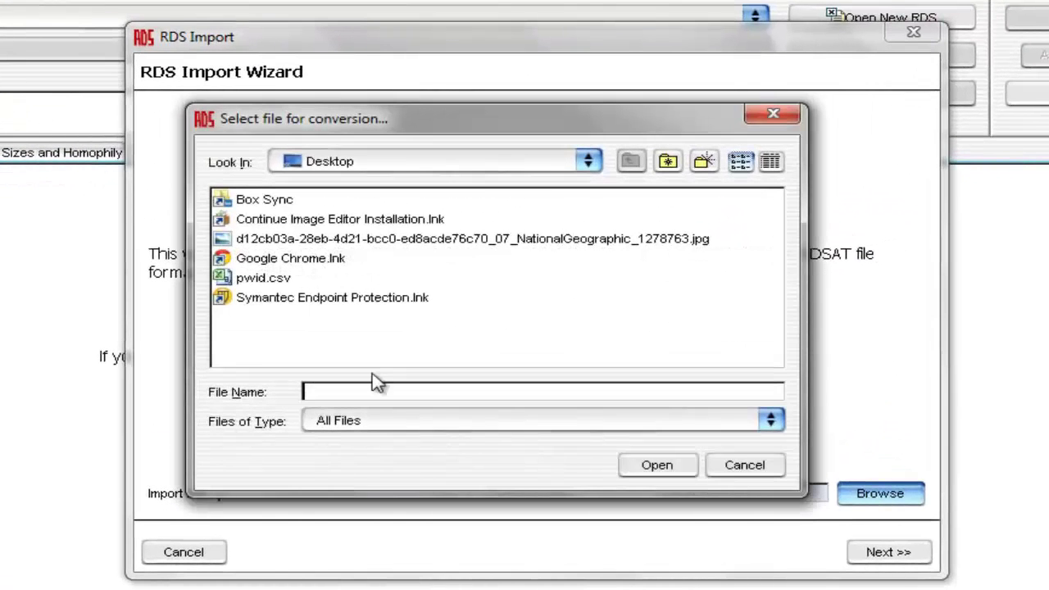
pyautogui.click(254, 278)
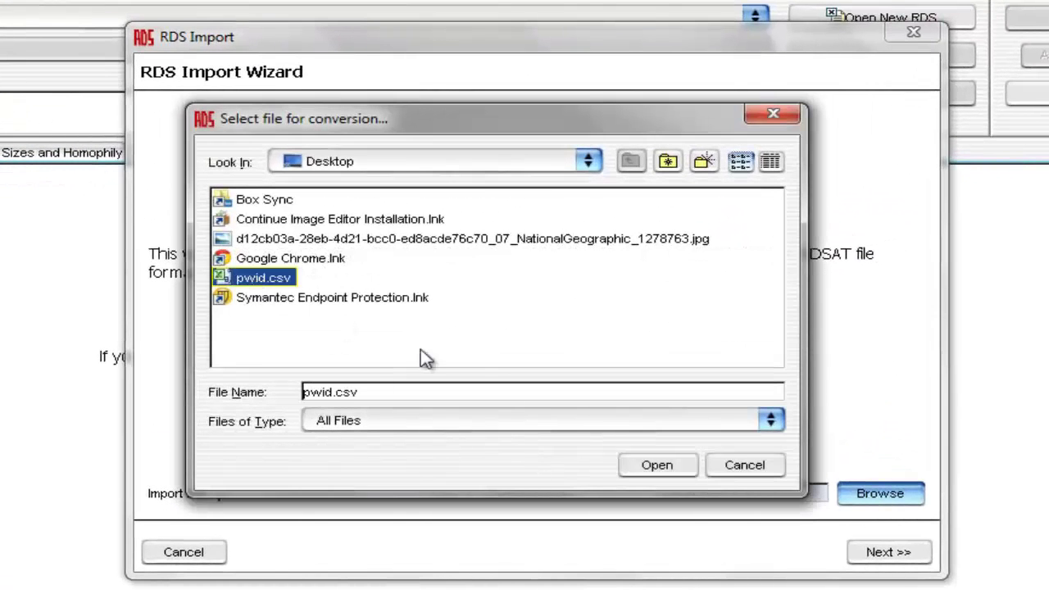
pyautogui.click(635, 467)
pyautogui.click(897, 561)
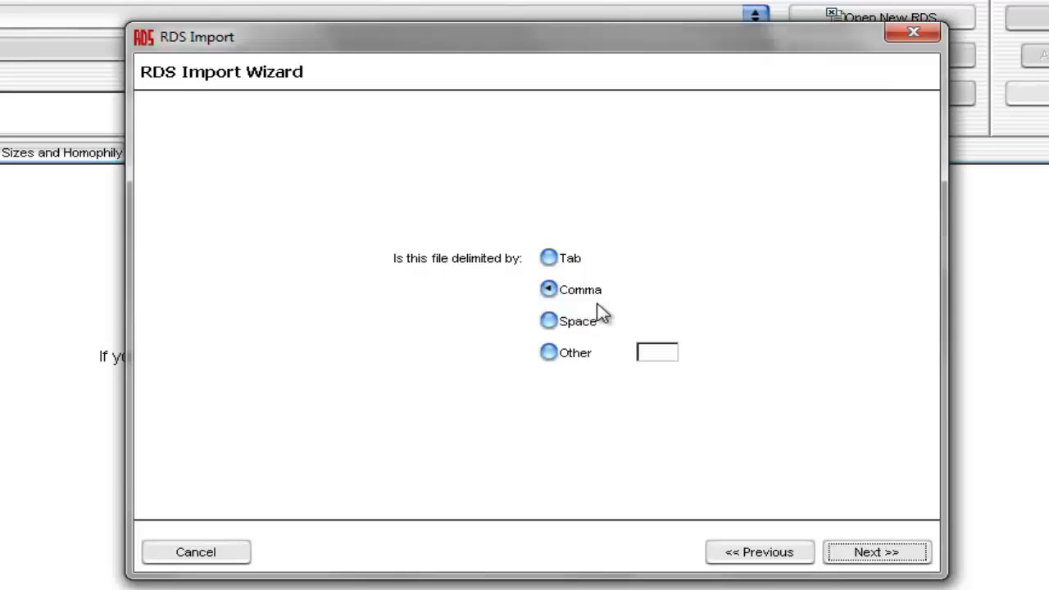
# Keep Comma as the delimiter, clear the -1 missing-value code, and answer Yes to 540 respondents
pyautogui.click(856, 556)
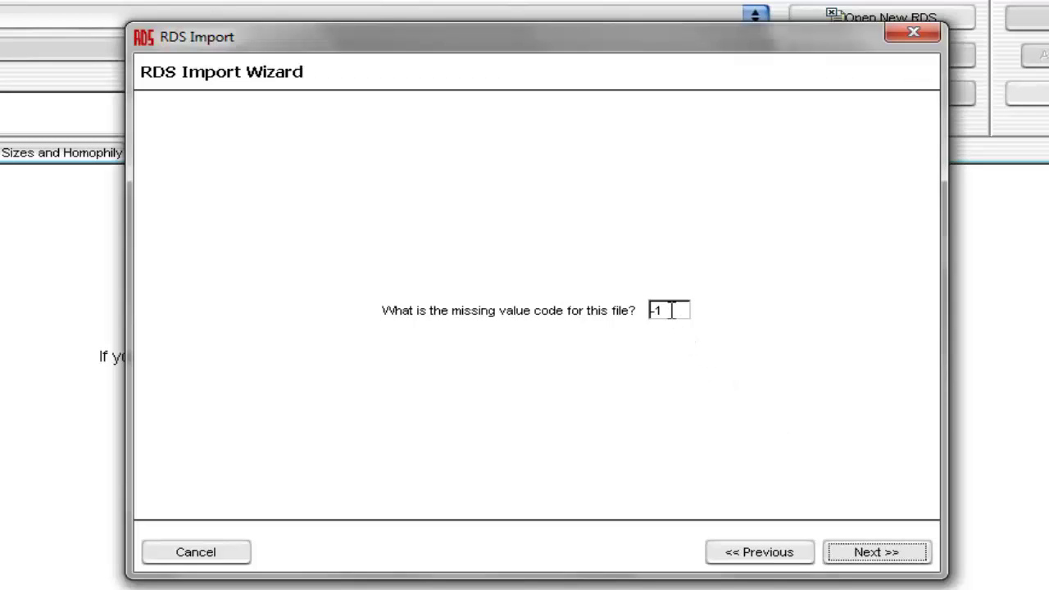
pyautogui.click(671, 310)
pyautogui.press('BackSpace')
pyautogui.press('BackSpace')
pyautogui.click(868, 552)
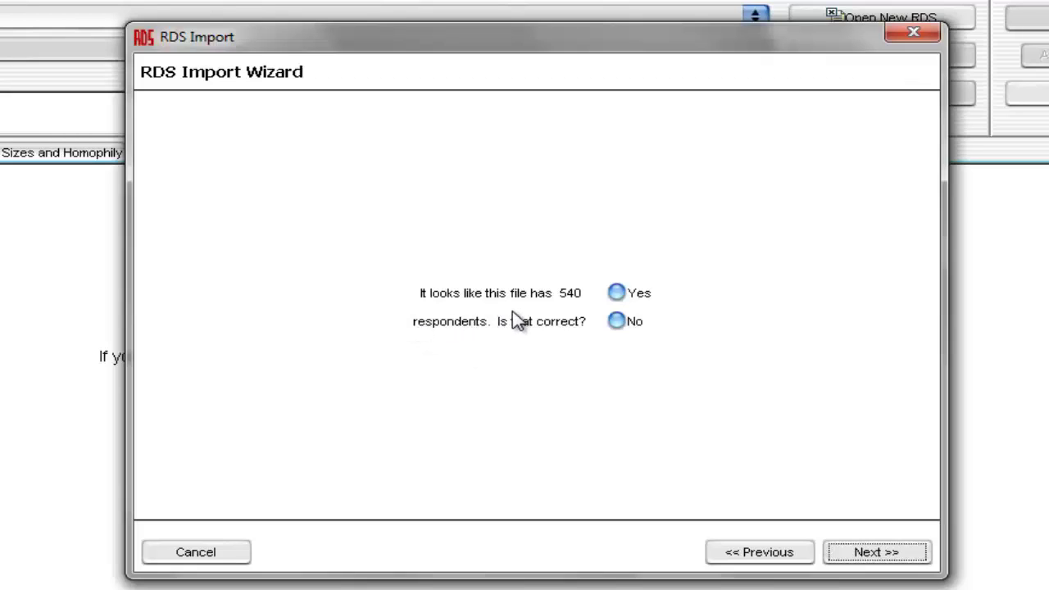
pyautogui.click(625, 295)
pyautogui.click(896, 553)
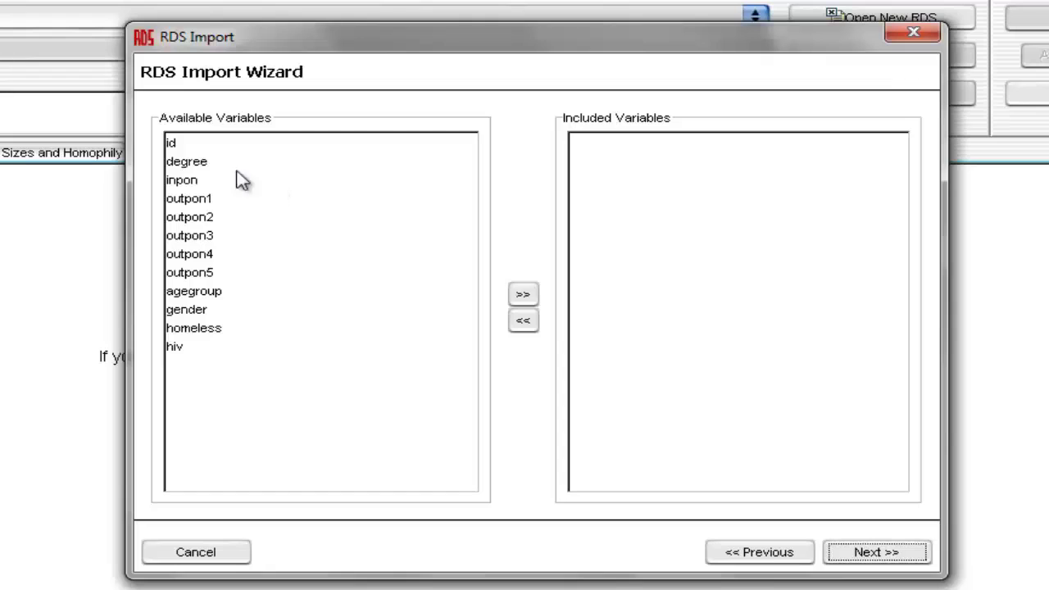
# Select the variables from id through hiv and include all twelve in the import
pyautogui.click(173, 143)
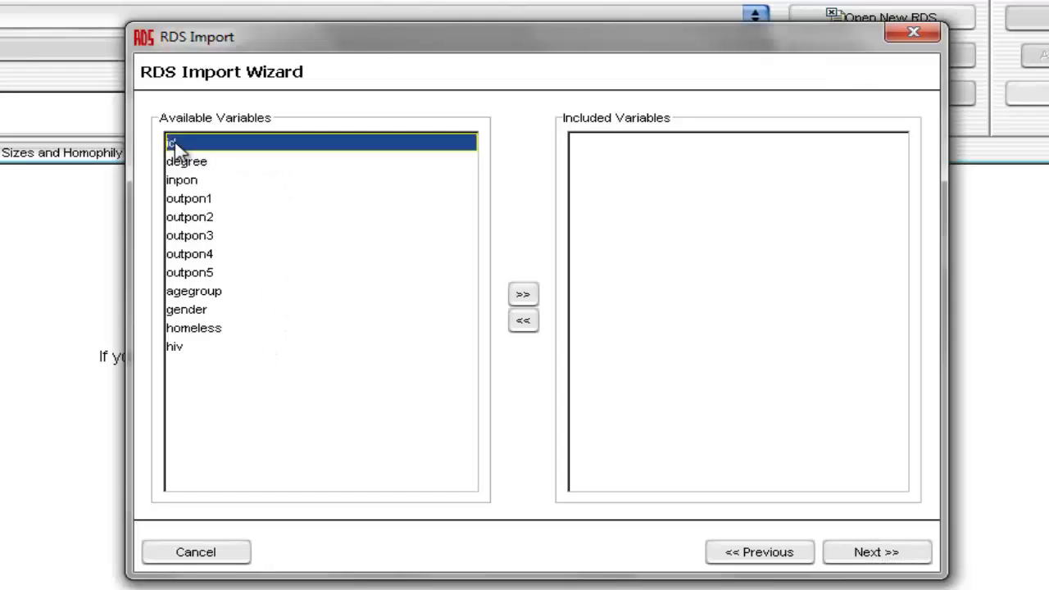
pyautogui.keyDown('shift'); pyautogui.click(178, 350); pyautogui.keyUp('shift')
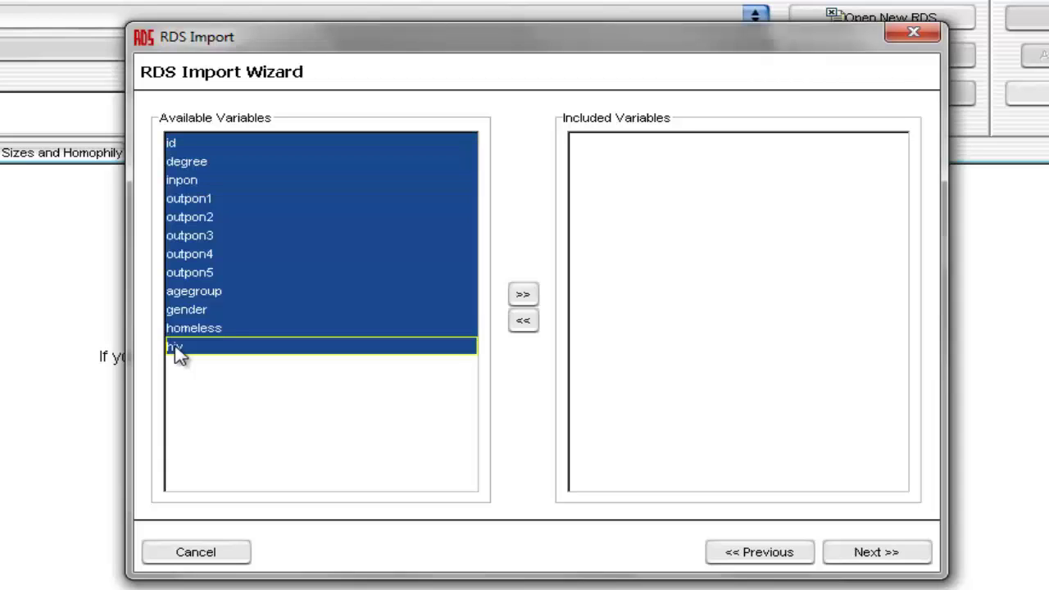
pyautogui.click(523, 296)
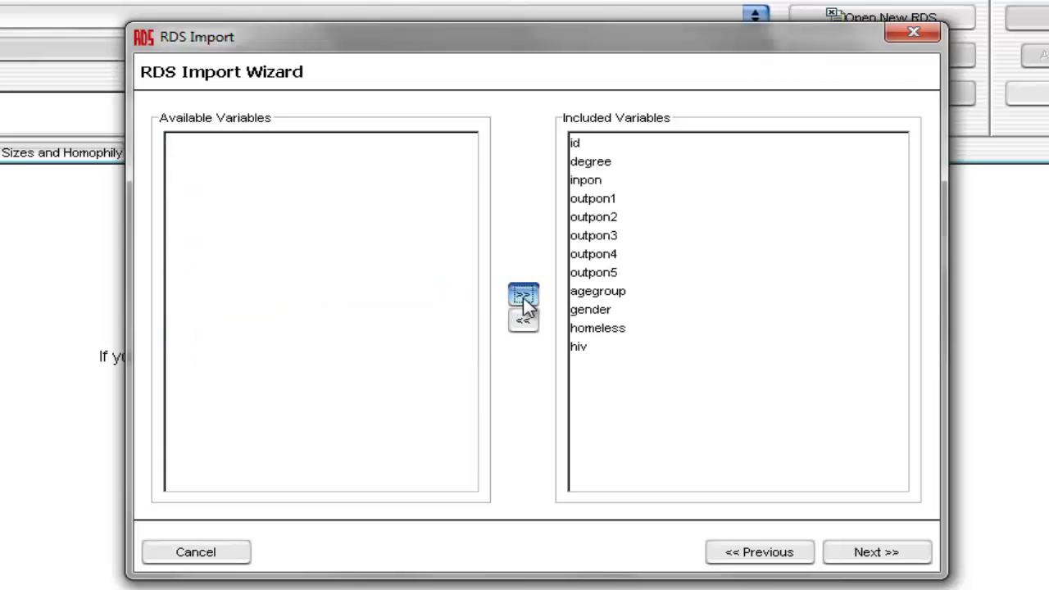
pyautogui.click(870, 554)
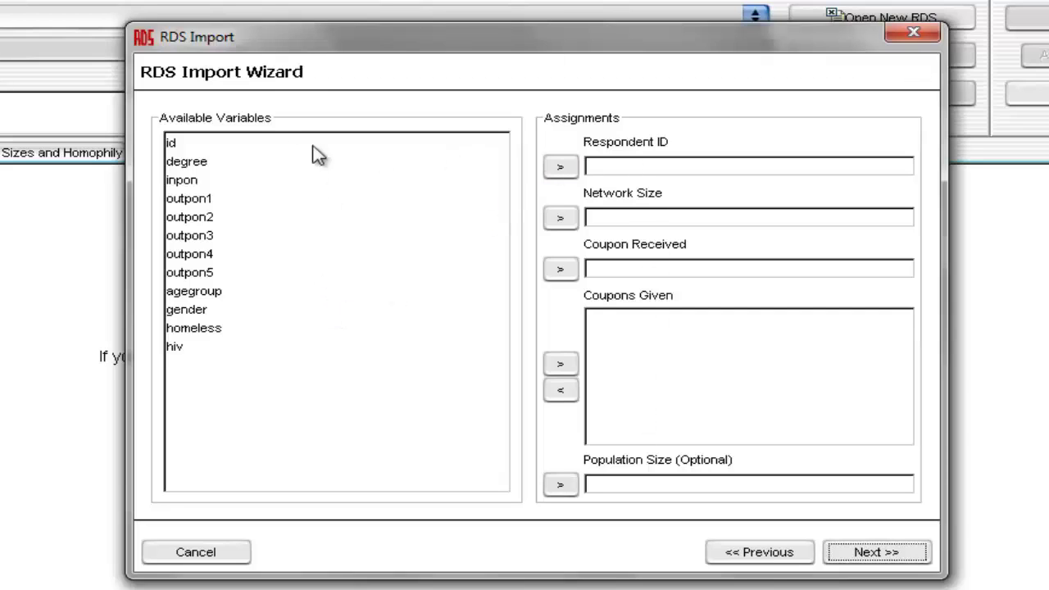
# Assign id as Respondent ID, degree as Network Size, and inpon as Coupon Received
pyautogui.click(172, 143)
pyautogui.click(561, 167)
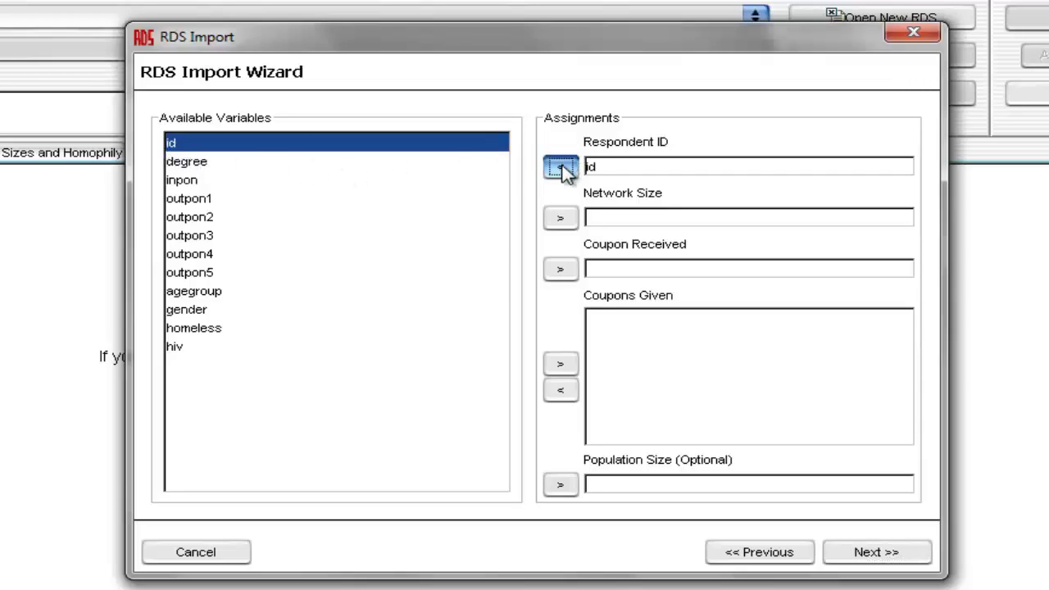
pyautogui.click(196, 164)
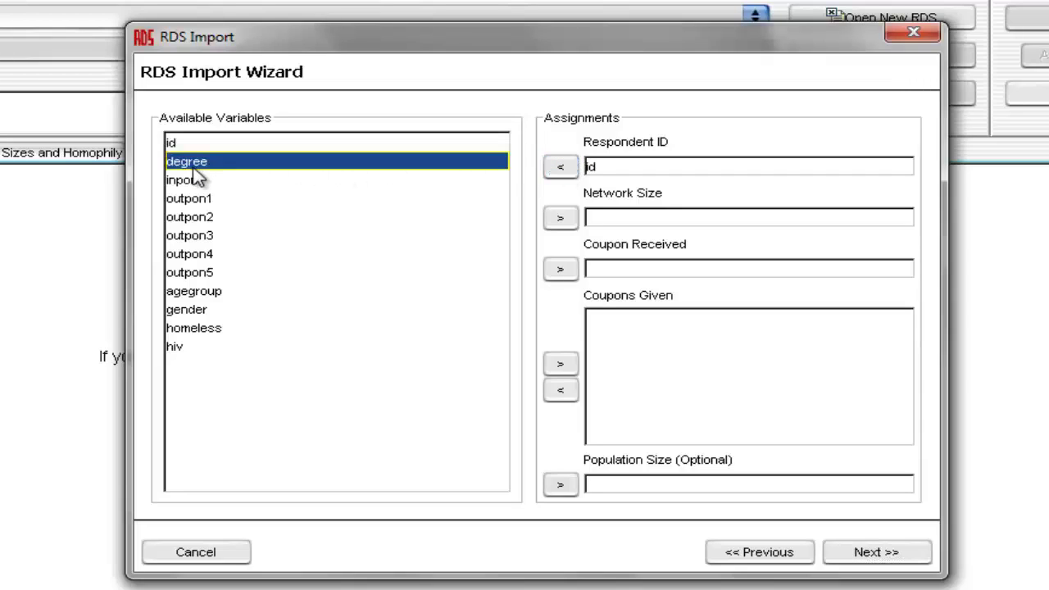
pyautogui.click(560, 217)
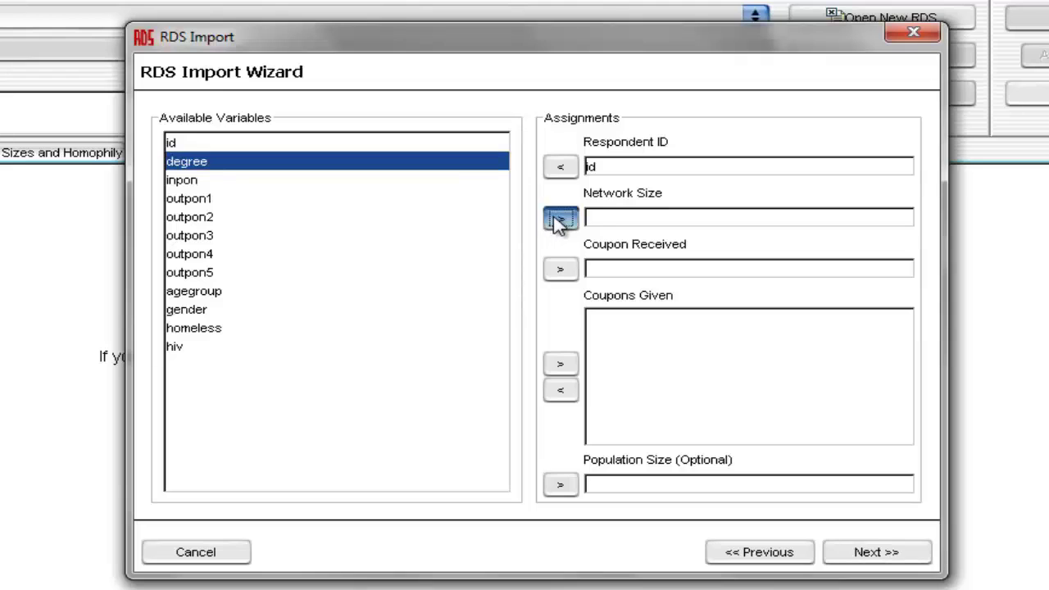
pyautogui.click(194, 181)
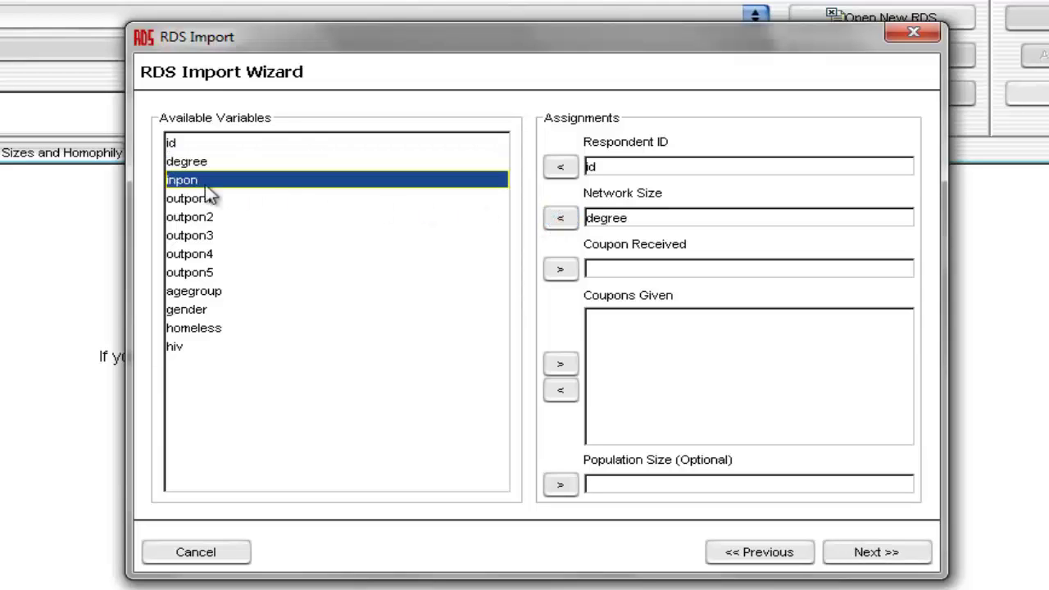
pyautogui.click(562, 270)
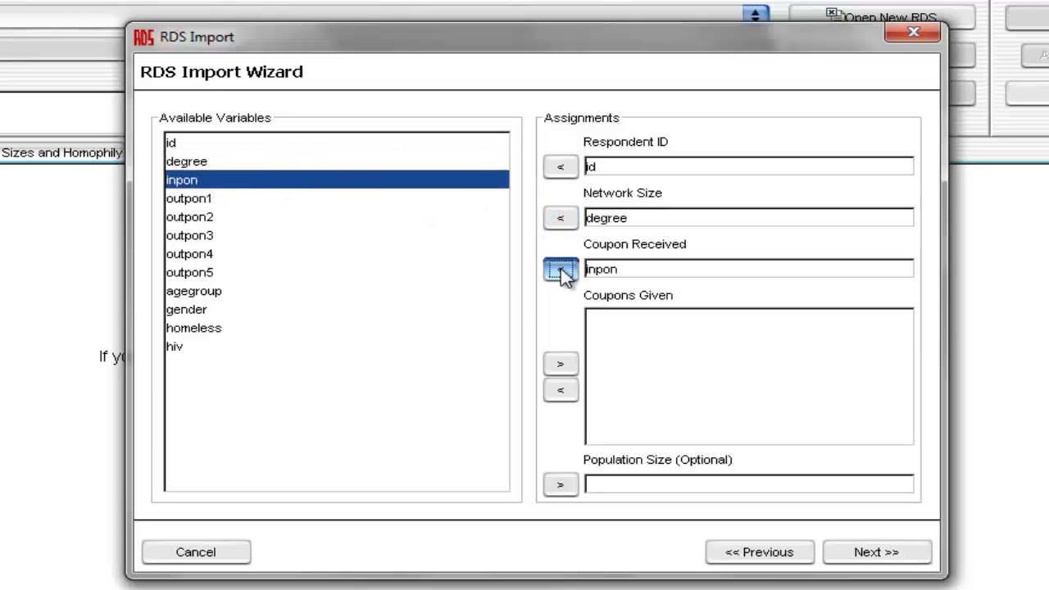
# Assign outpon1 through outpon5 as the Coupons Given variables
pyautogui.click(183, 204)
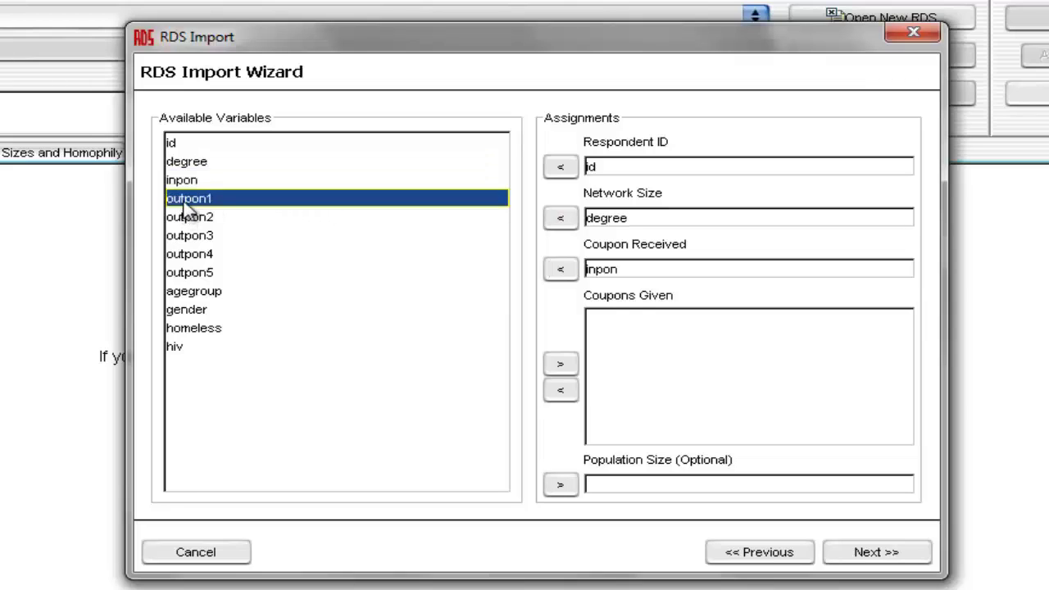
pyautogui.keyDown('shift'); pyautogui.click(195, 273); pyautogui.keyUp('shift')
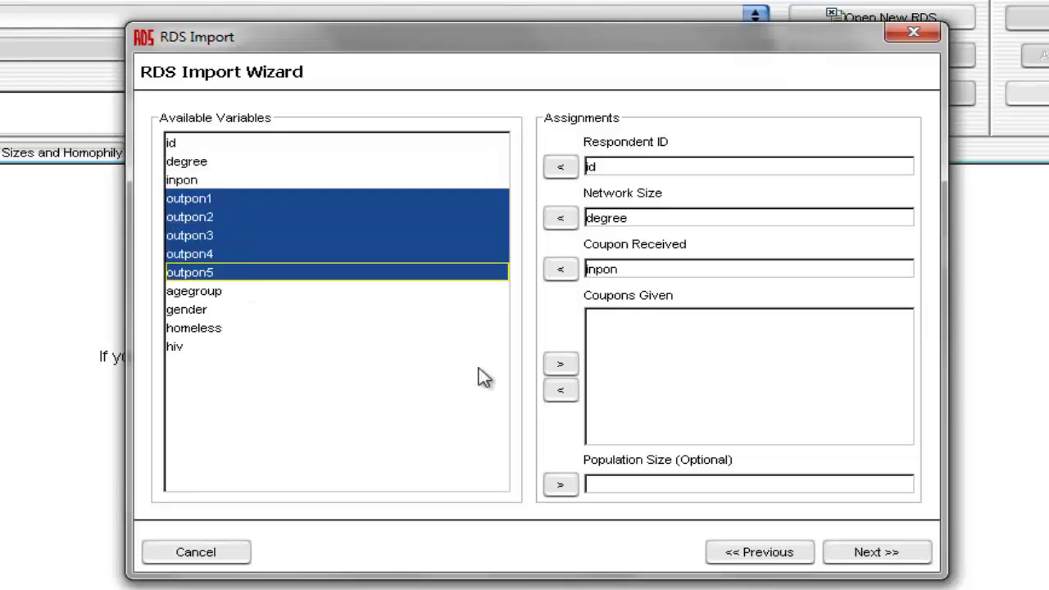
pyautogui.click(571, 368)
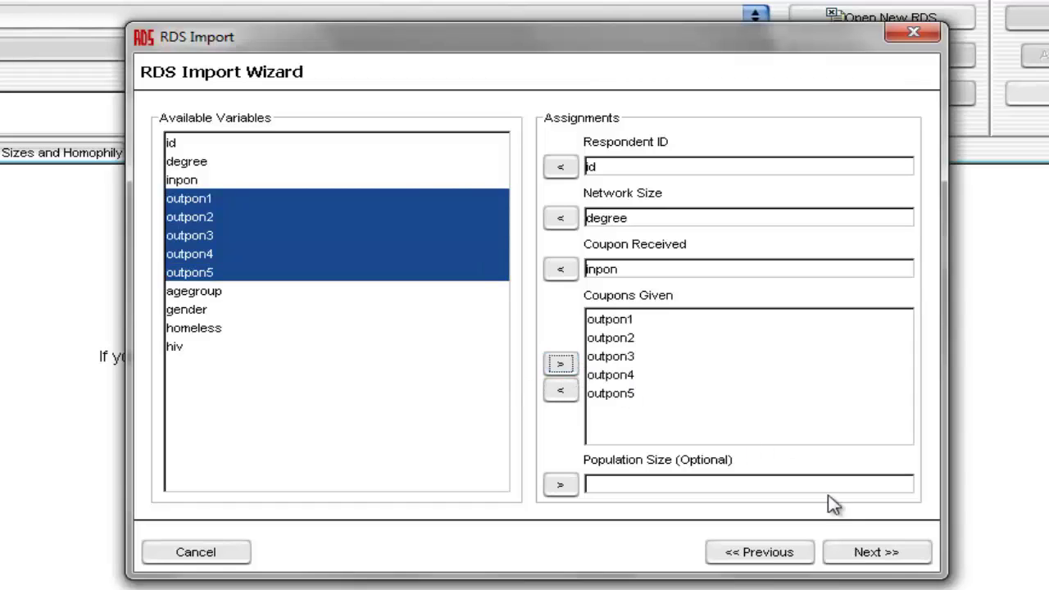
pyautogui.click(875, 554)
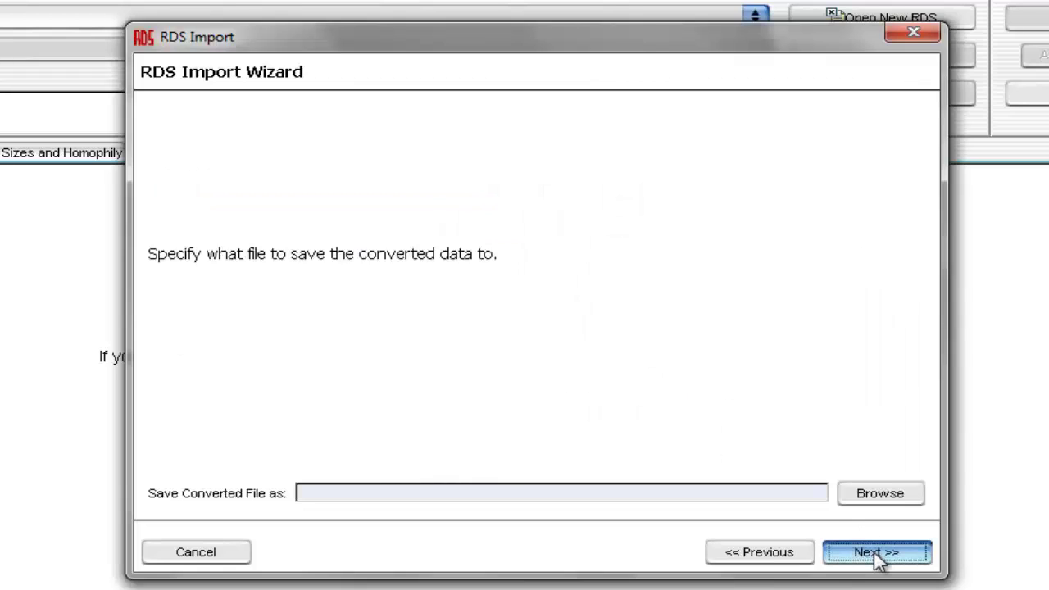
# Set the converted file's save location to pwid_converted on the Desktop
pyautogui.click(879, 493)
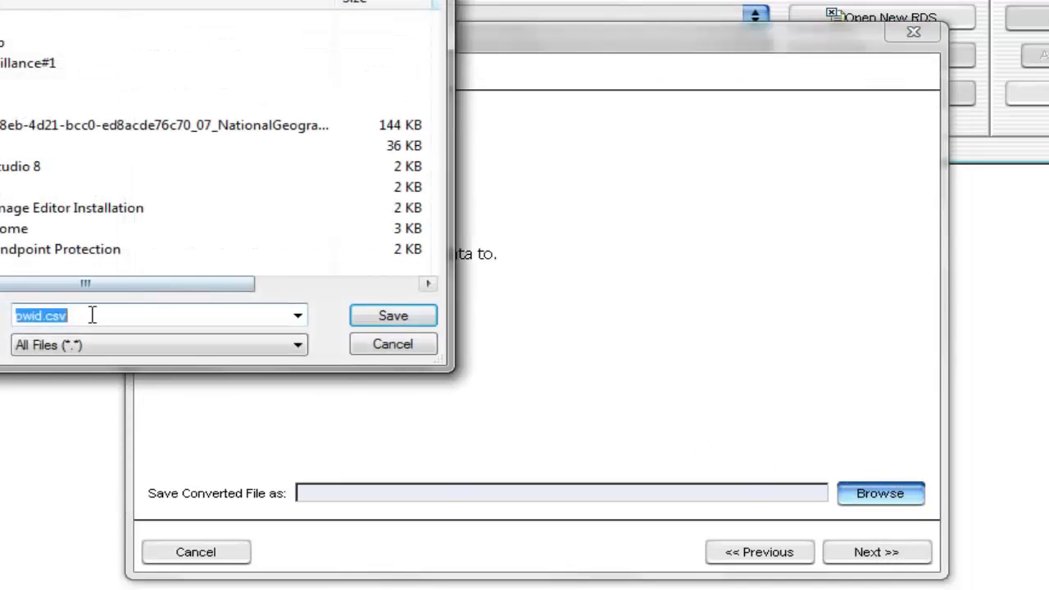
pyautogui.write('pwi')
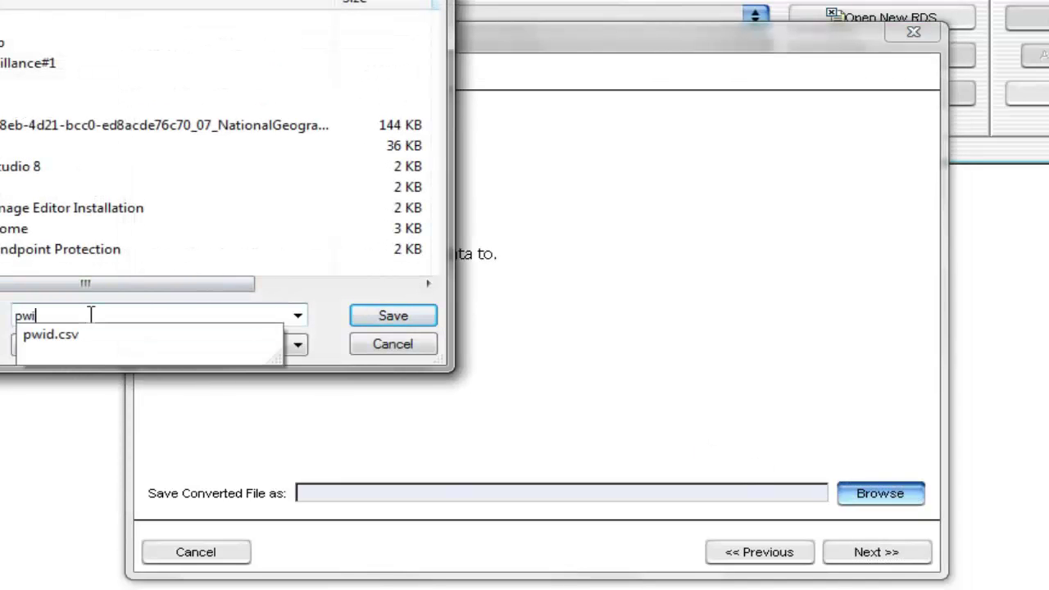
pyautogui.write('d_converted')
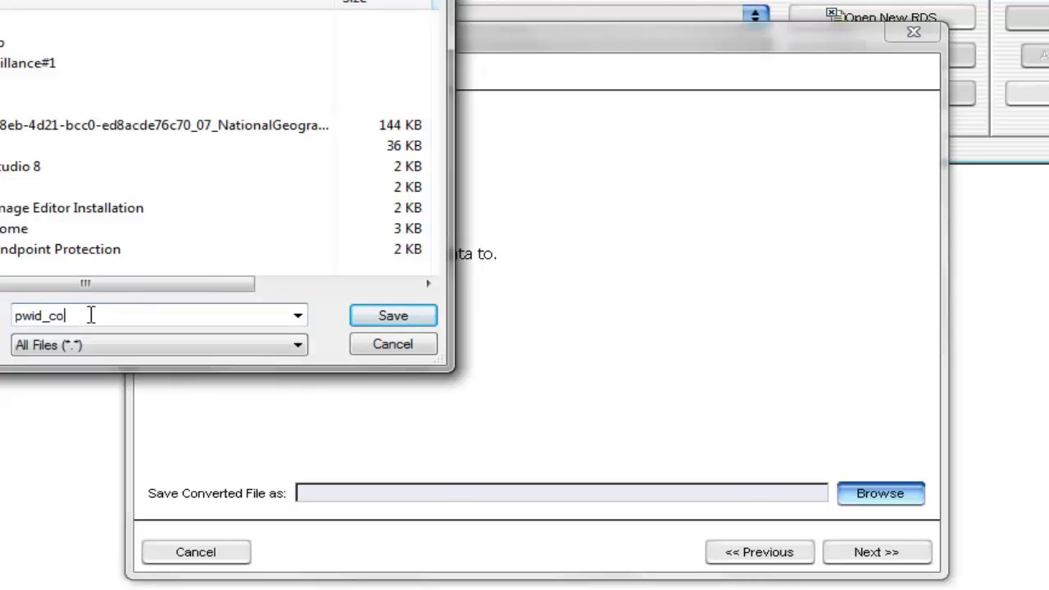
pyautogui.click(392, 317)
# Run the conversion and dismiss the success and no-missing-values messages
pyautogui.click(849, 554)
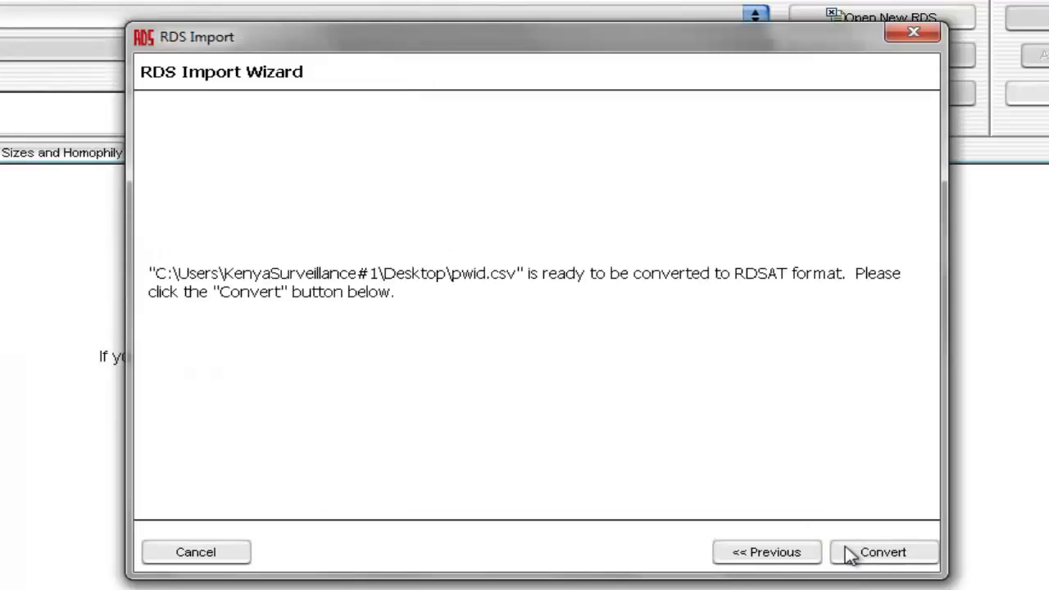
pyautogui.click(883, 555)
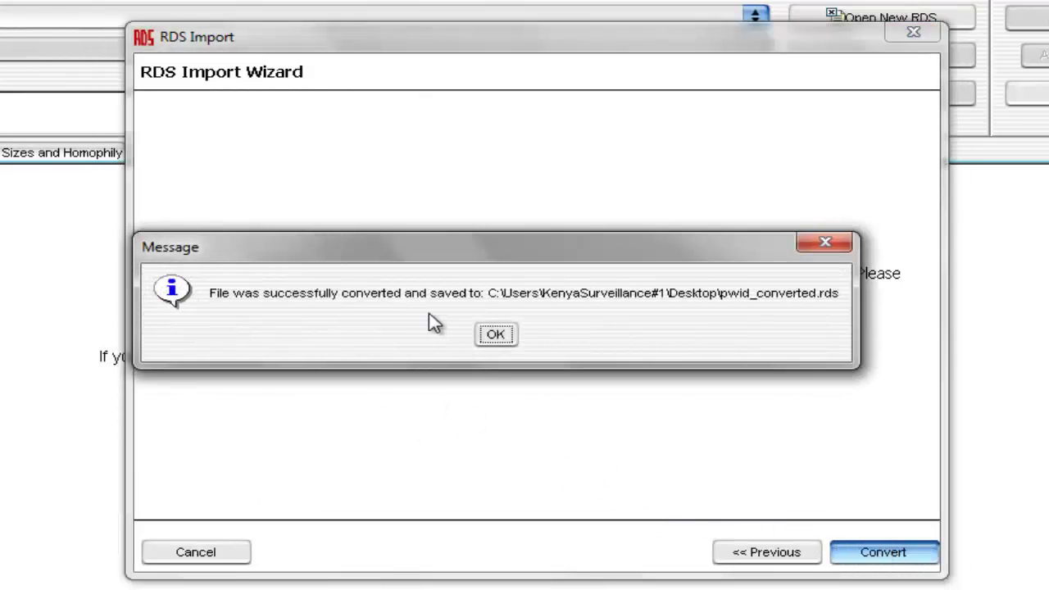
pyautogui.click(509, 347)
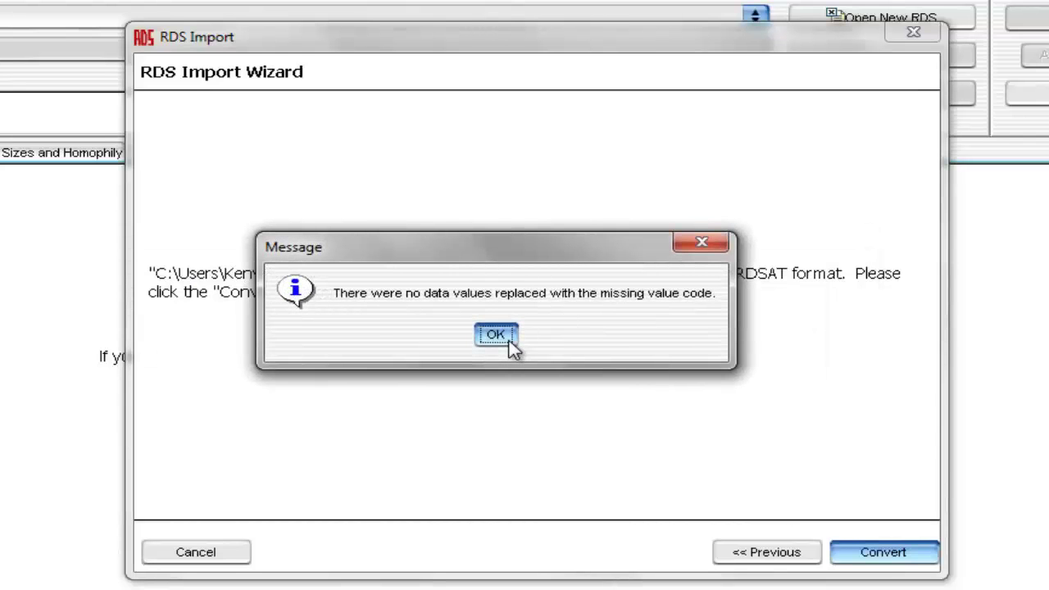
pyautogui.click(508, 347)
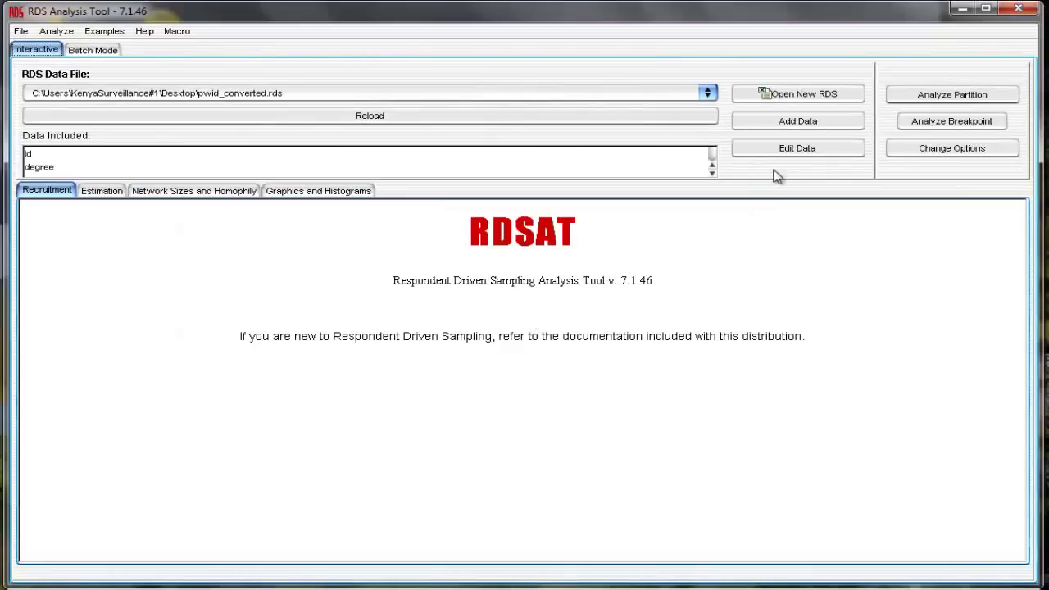
pyautogui.click(793, 154)
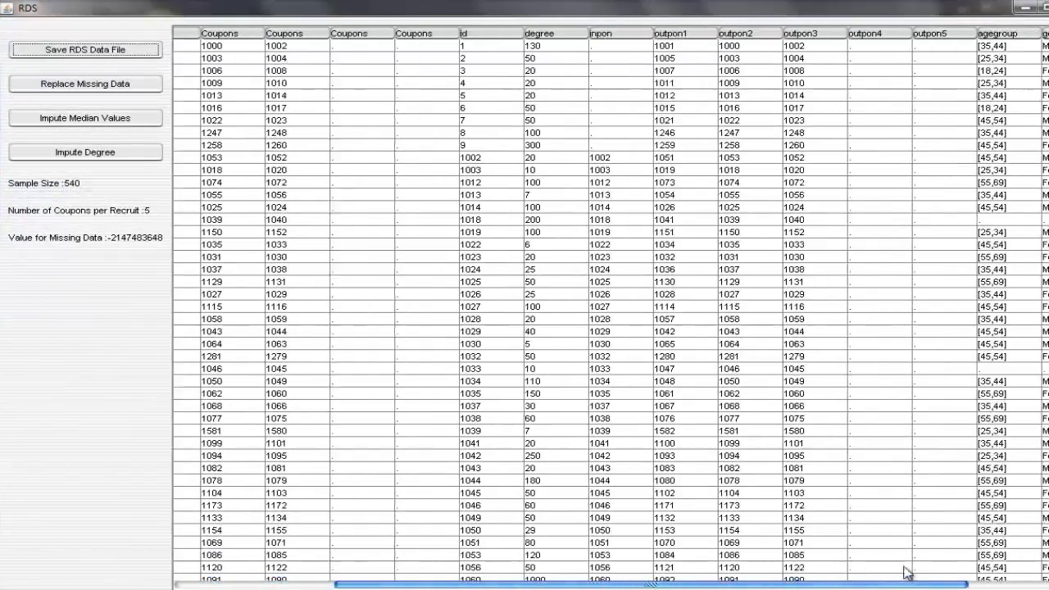
pyautogui.hscroll(-5, 914, 571)
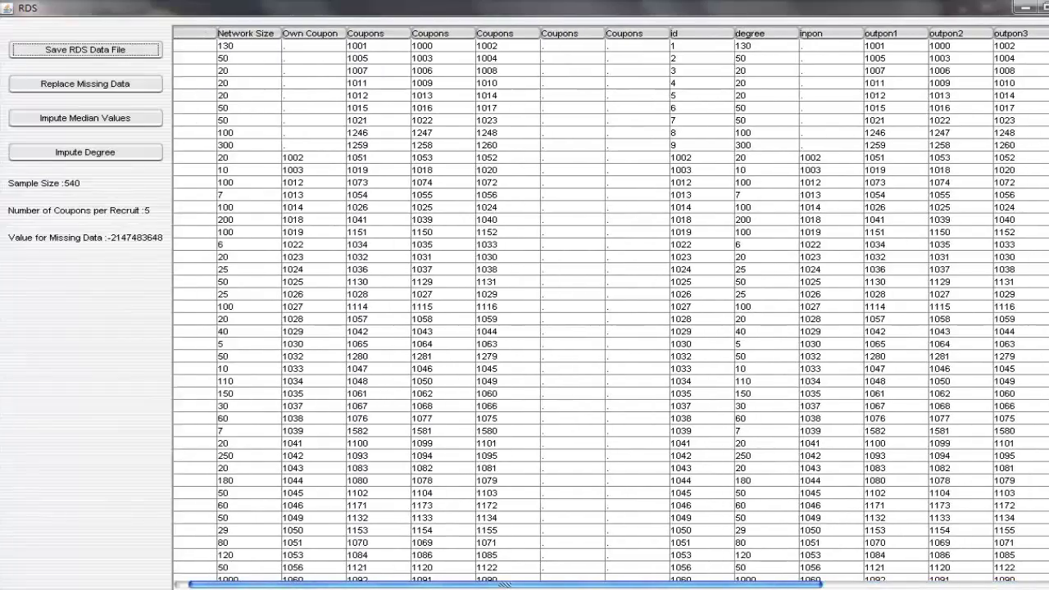
pyautogui.scroll(-20, 609, 312)
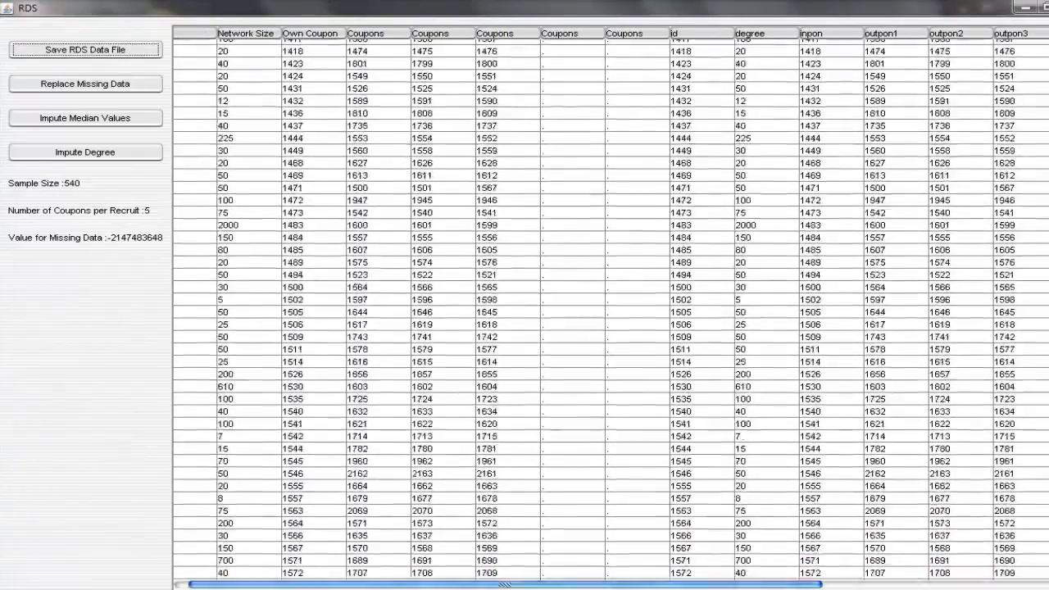
pyautogui.scroll(-15, 610, 311)
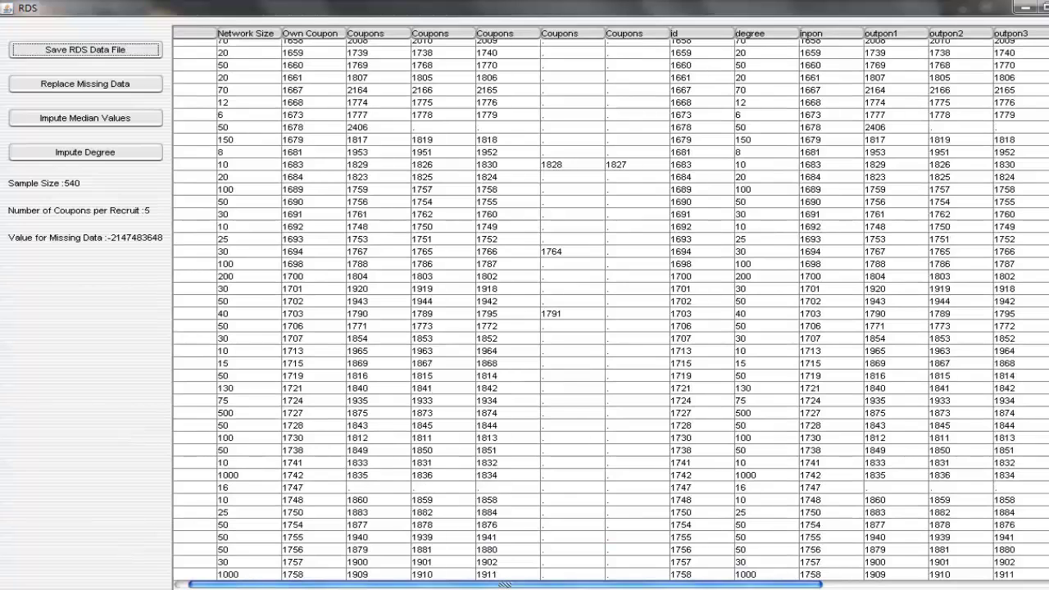
pyautogui.click(1024, 7)
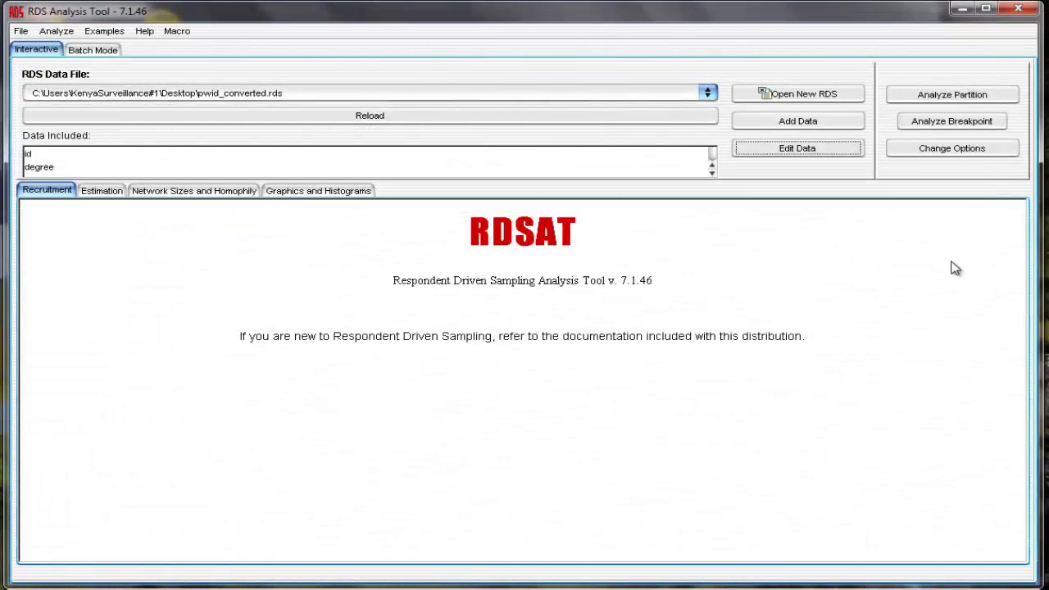
# Open the Options dialog to check the default estimation, bootstrap and alpha settings
pyautogui.click(944, 147)
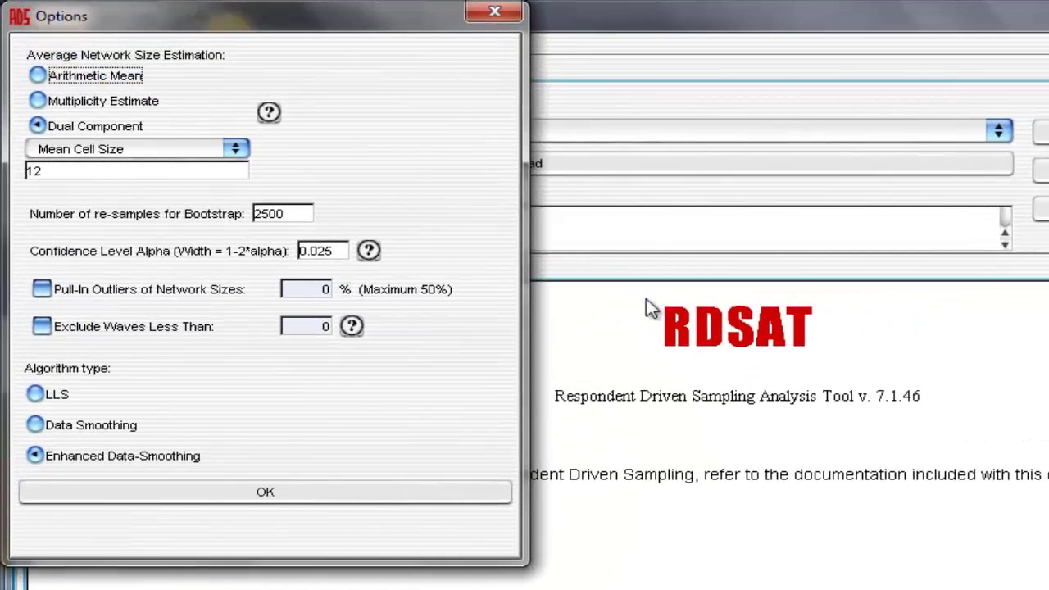